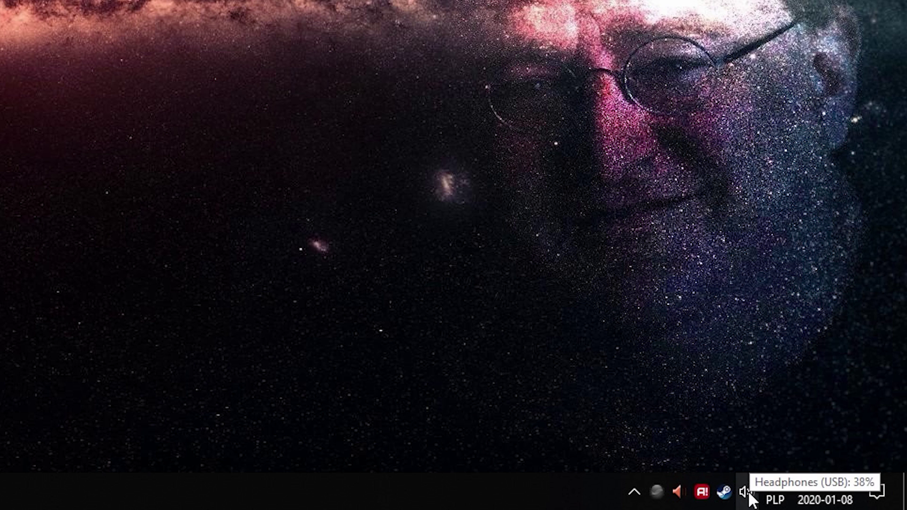
- Open the Windows sound settings and check the Communications option for how other sounds are handled during active calls
right_click(746, 491)
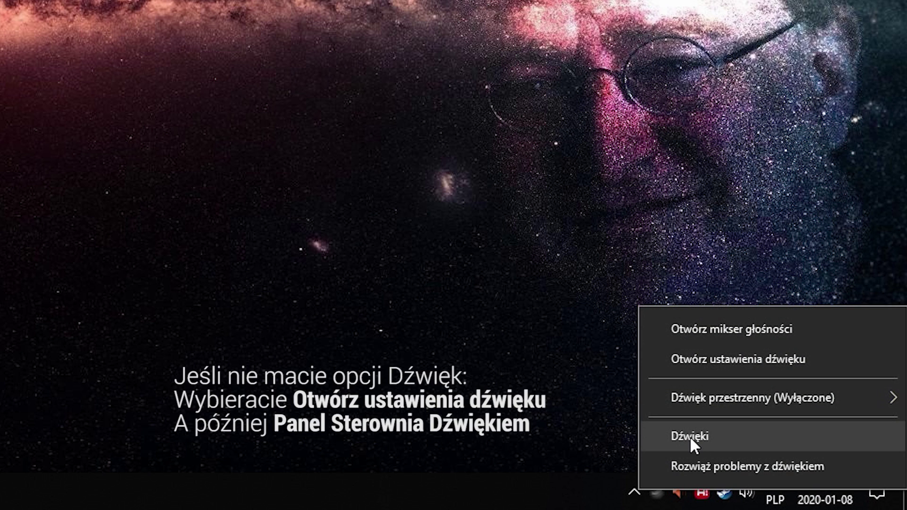
click(690, 436)
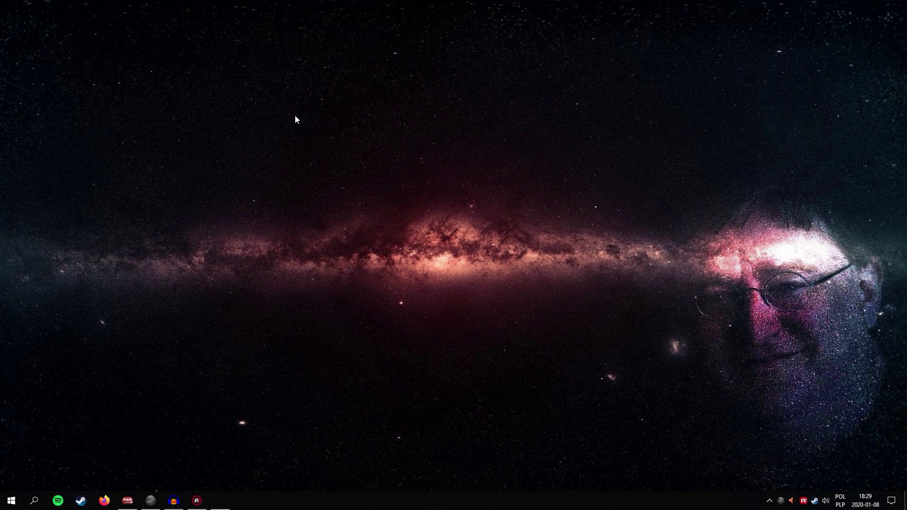
drag(133, 23, 440, 159)
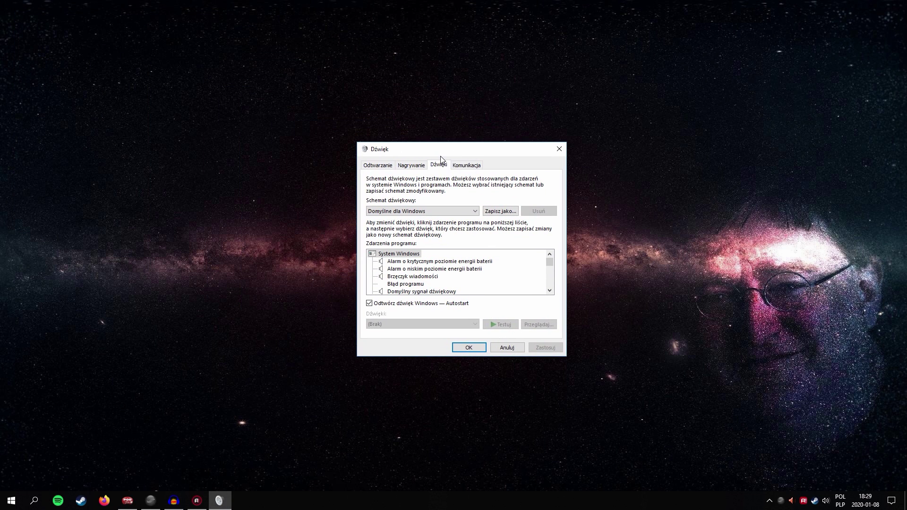
click(467, 166)
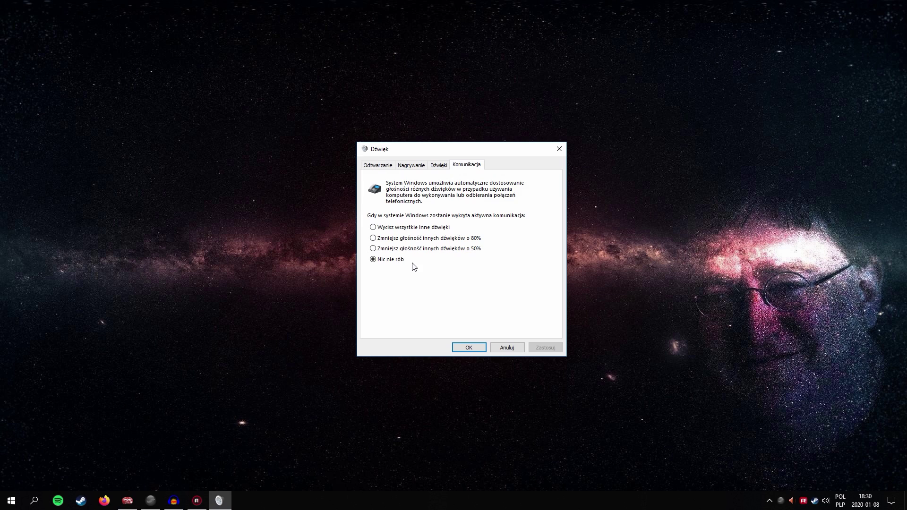
- Review the available default sample rate and bit depth formats in the advanced properties of the Headphones playback device
click(381, 166)
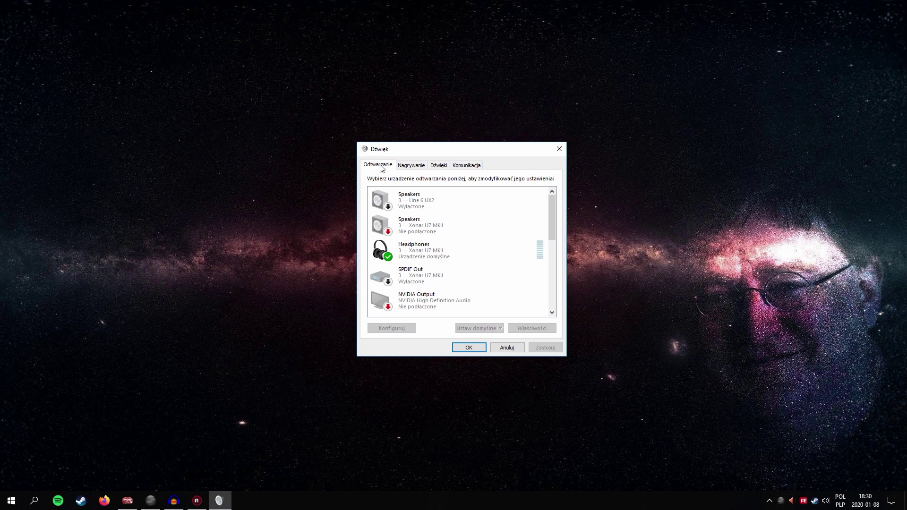
right_click(426, 248)
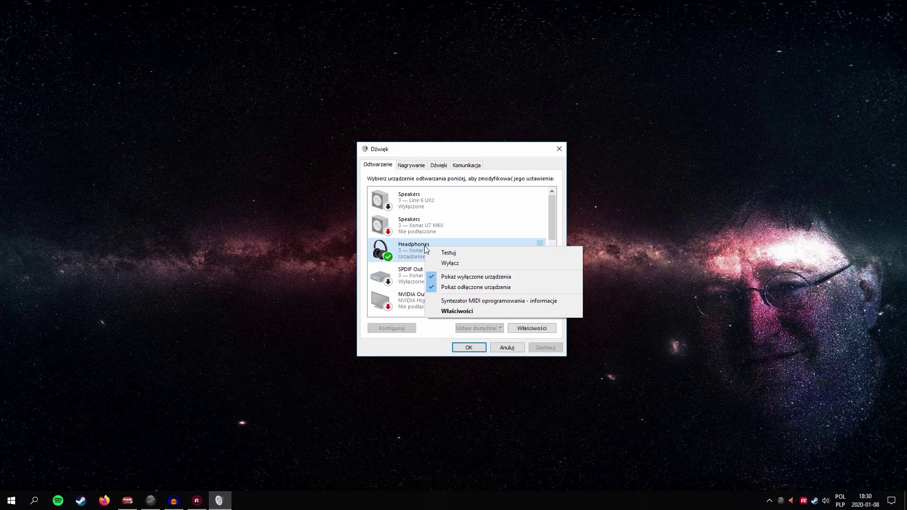
click(456, 312)
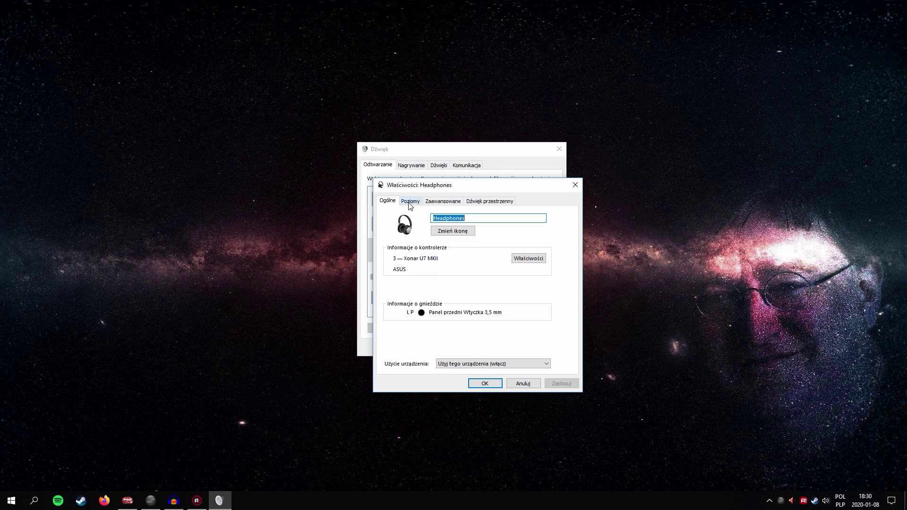
click(442, 202)
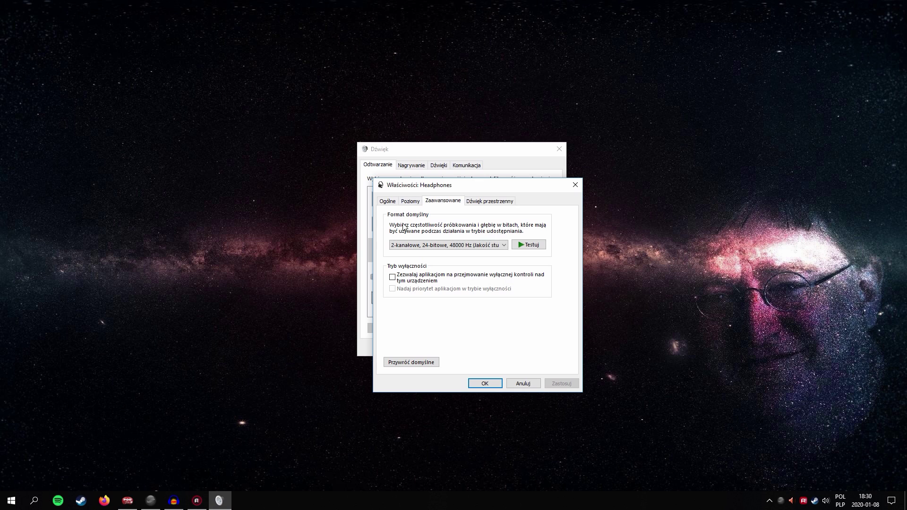
click(449, 245)
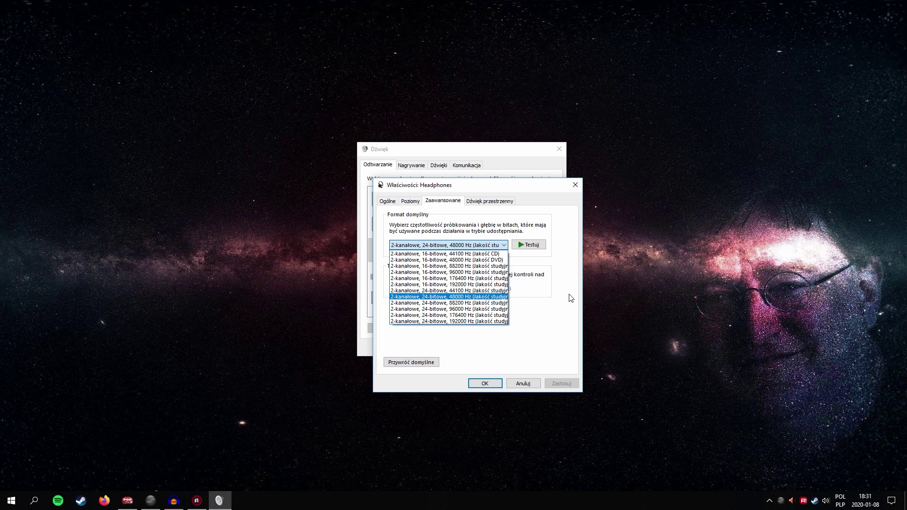
click(635, 315)
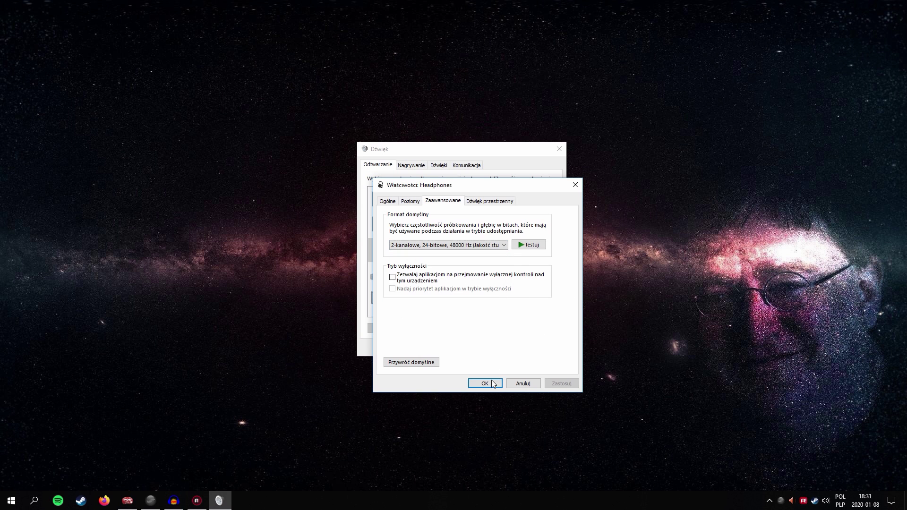
click(496, 460)
- Check the spatial sound format options in the properties of the Headphones playback device
right_click(419, 247)
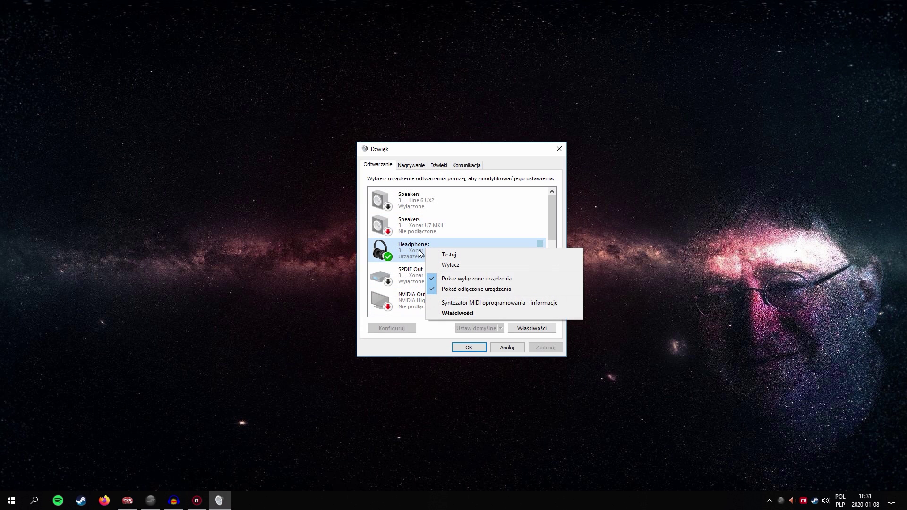
click(447, 314)
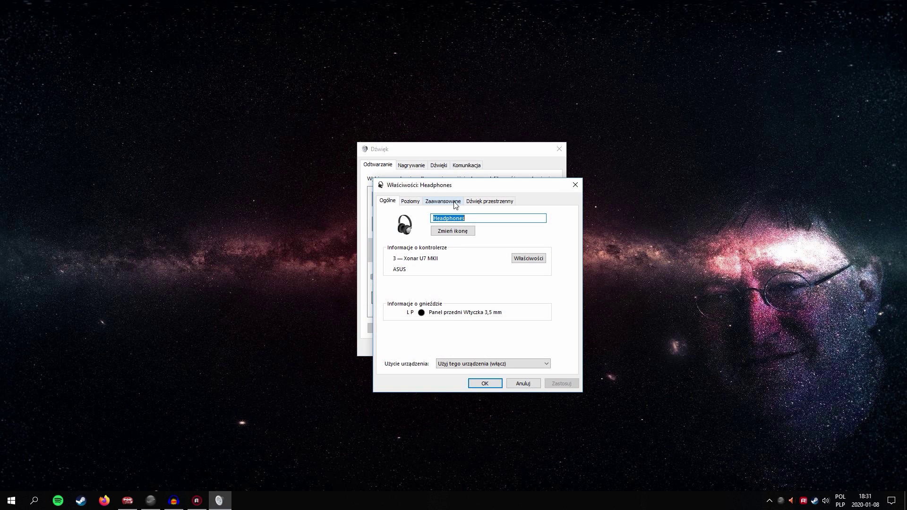
click(500, 203)
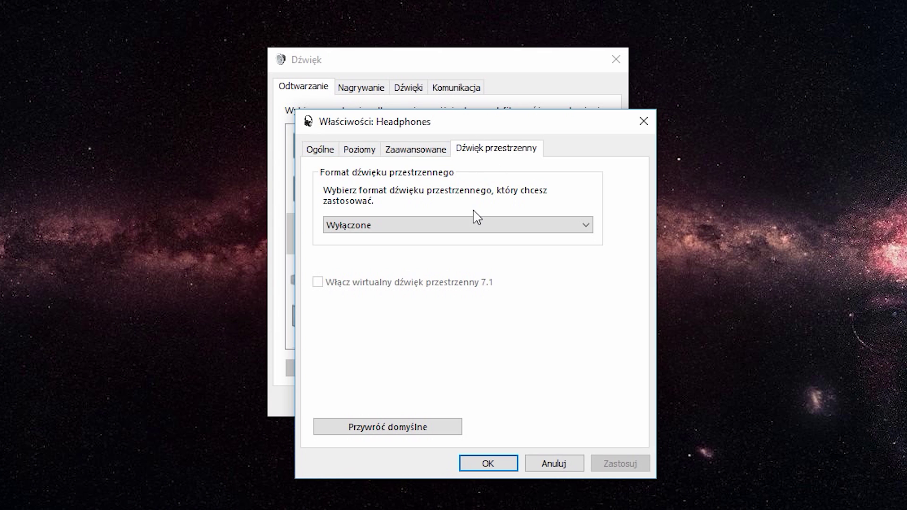
click(355, 226)
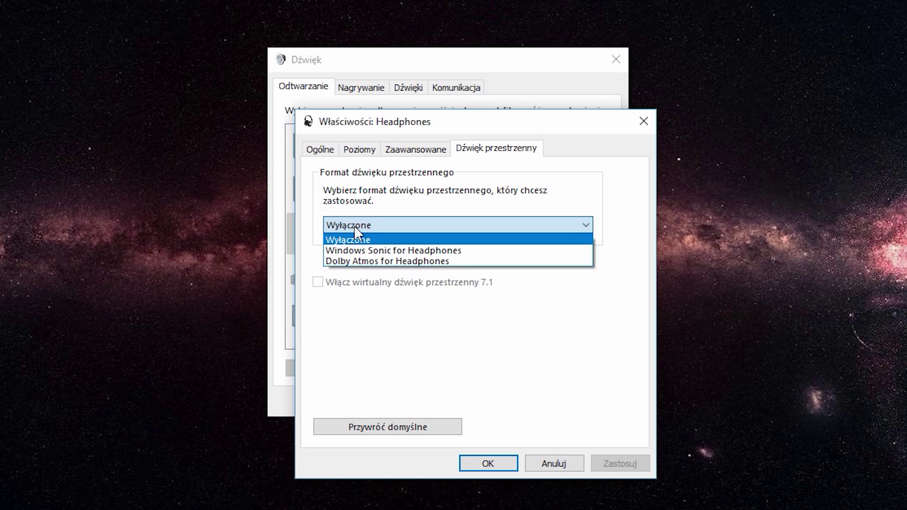
click(365, 228)
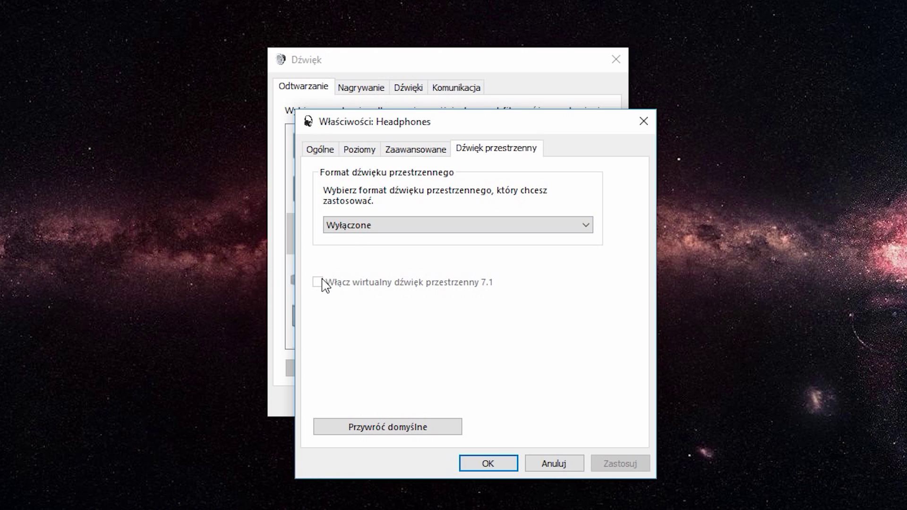
click(384, 226)
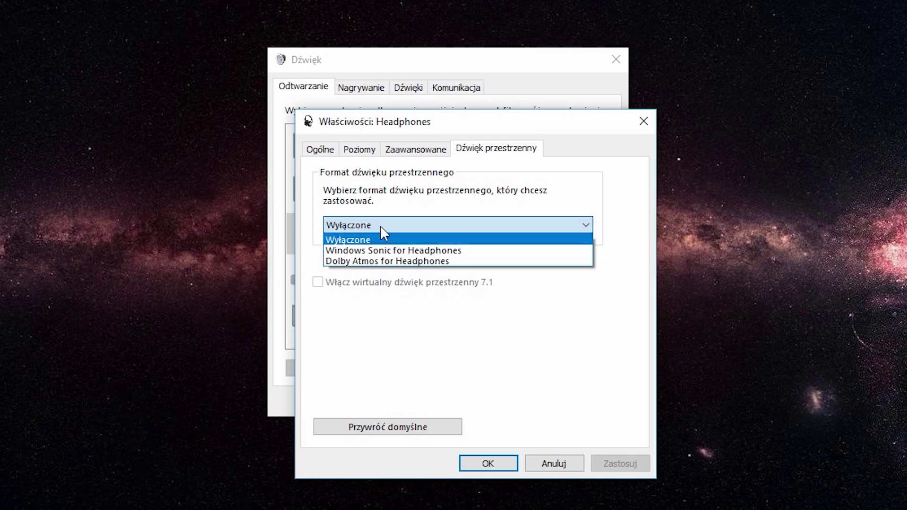
click(380, 226)
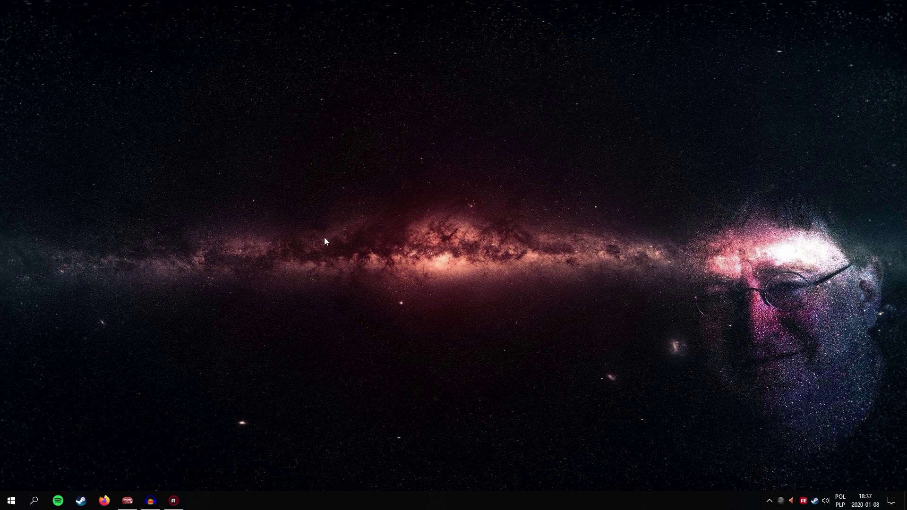
- Find and open Device Manager through a system search for "mene", and expand the audio inputs and outputs category
click(38, 502)
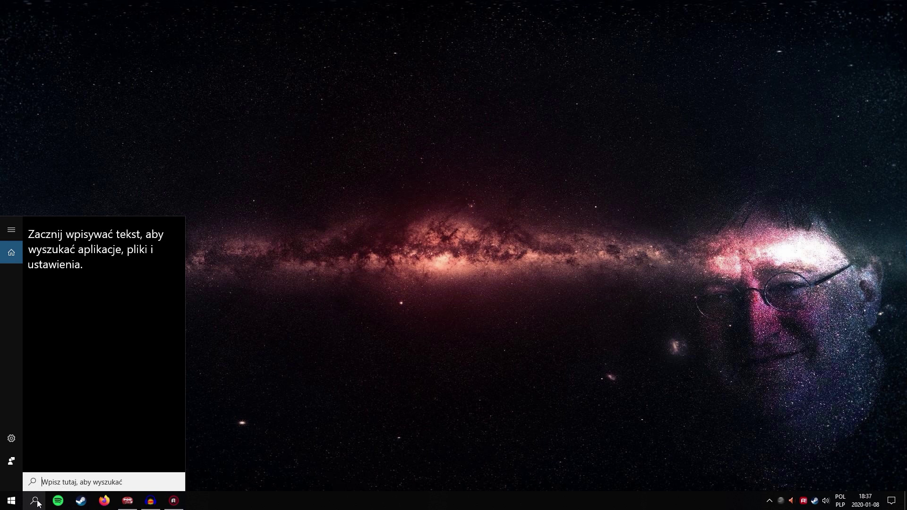
text(mene)
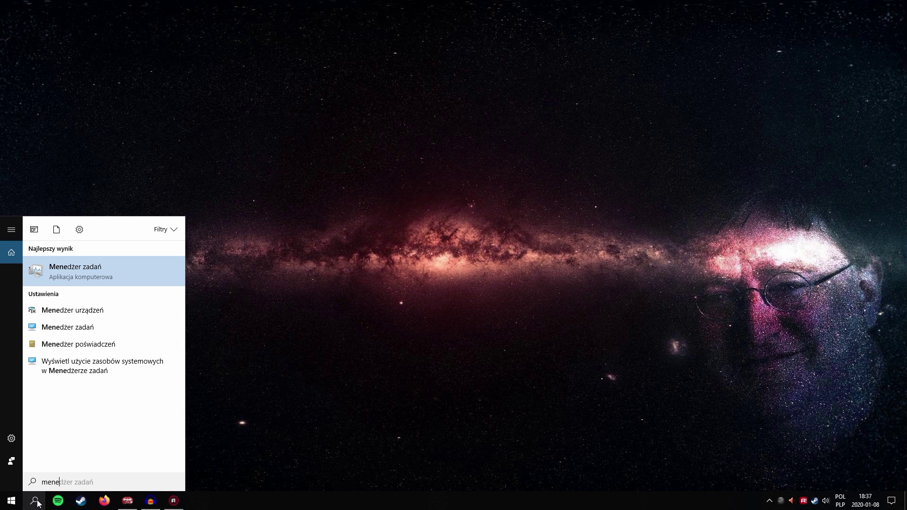
click(92, 310)
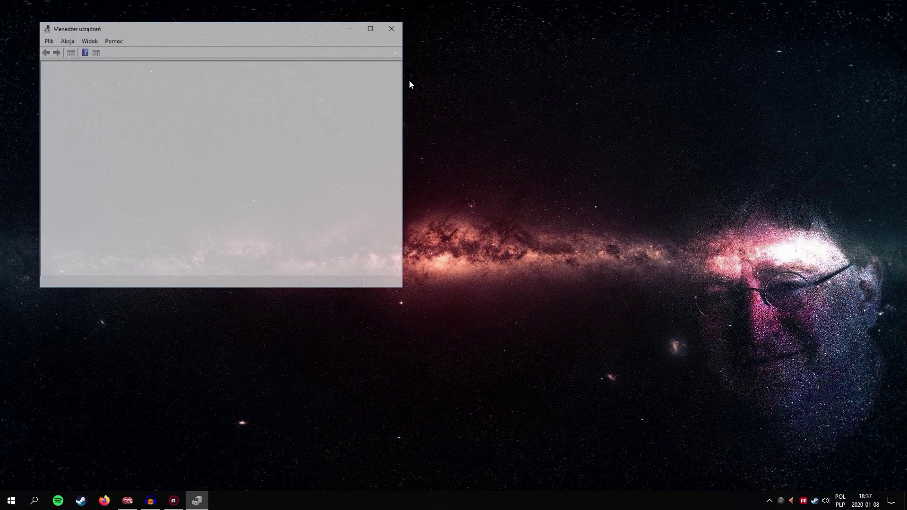
drag(260, 42, 572, 103)
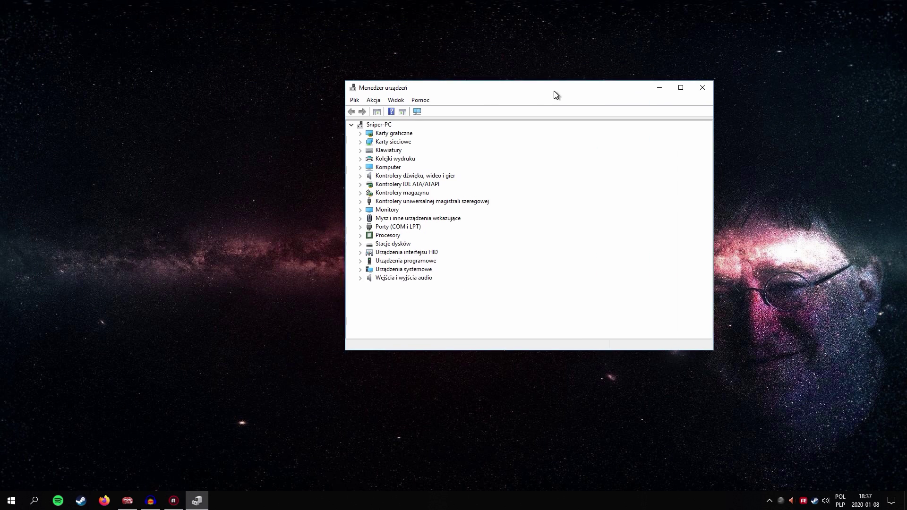
click(372, 280)
double_click(371, 280)
click(396, 287)
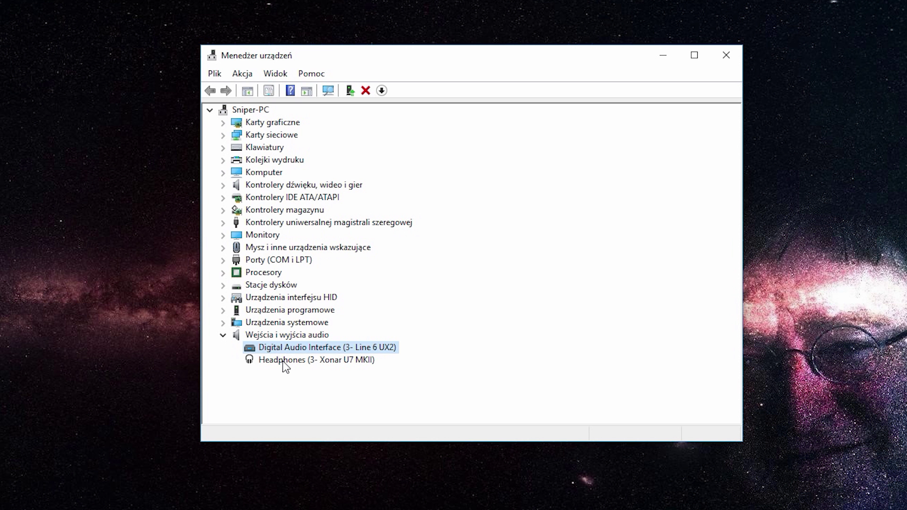
- Check the driver date of Headphones (3- Xonar U7 MKII) in its device properties, and close Device Manager
right_click(283, 361)
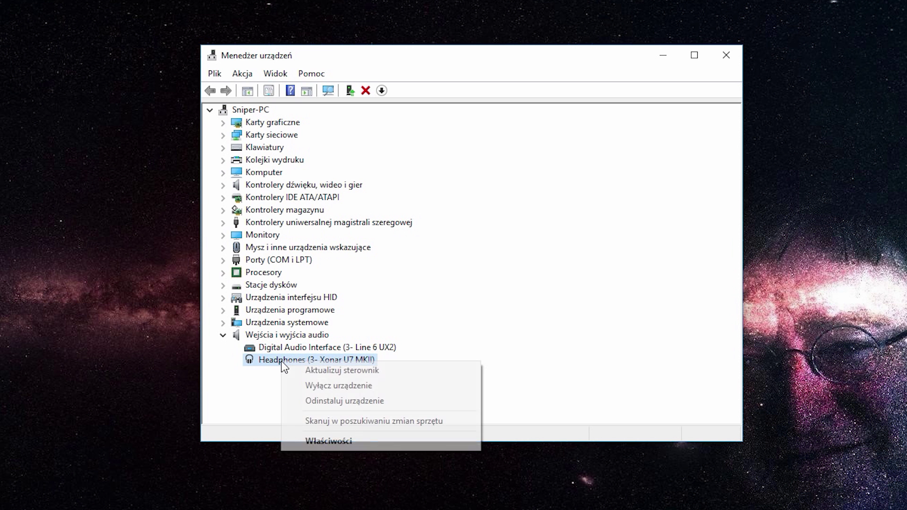
click(315, 440)
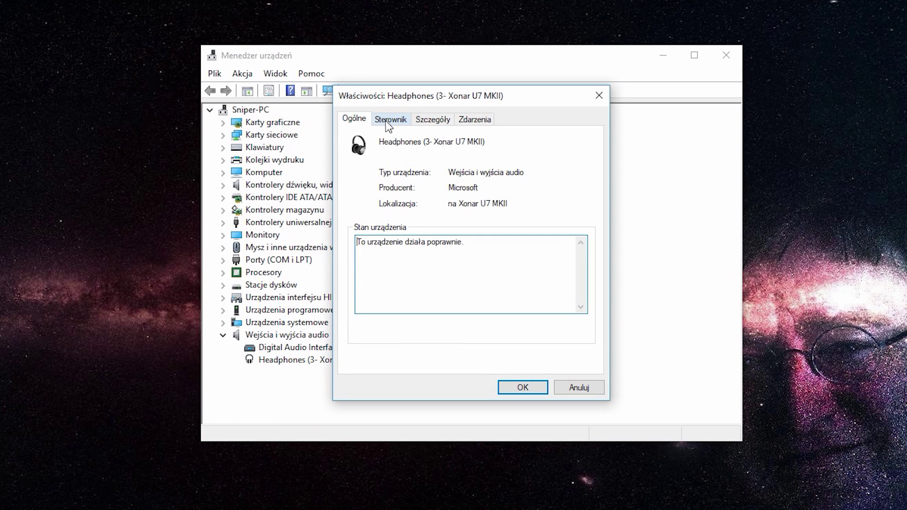
click(385, 120)
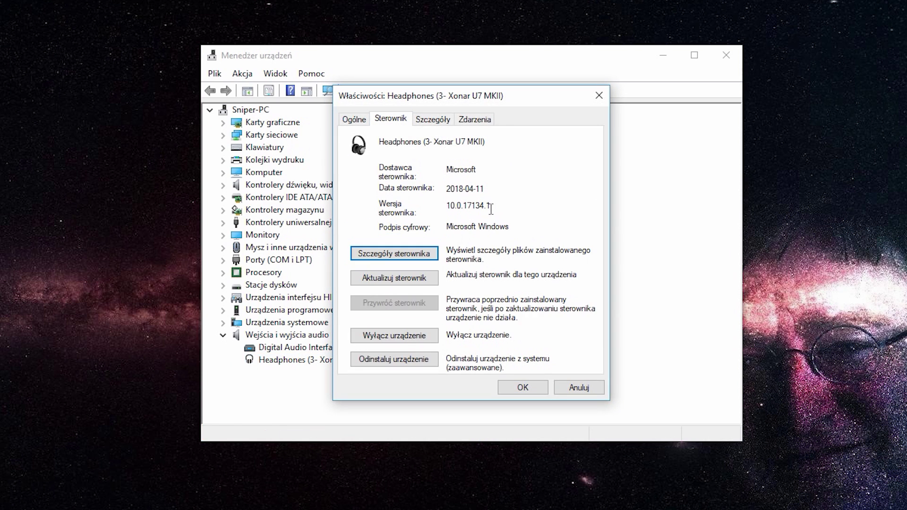
drag(492, 192, 417, 192)
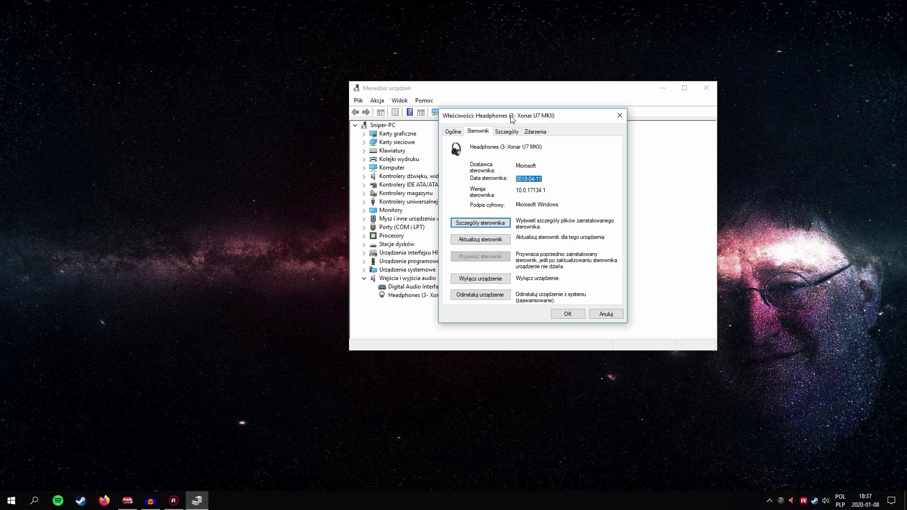
click(620, 117)
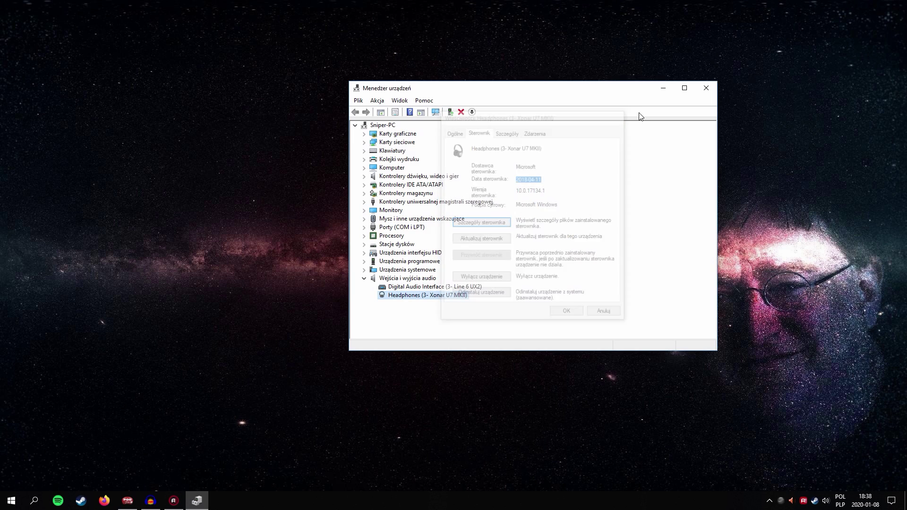
click(707, 89)
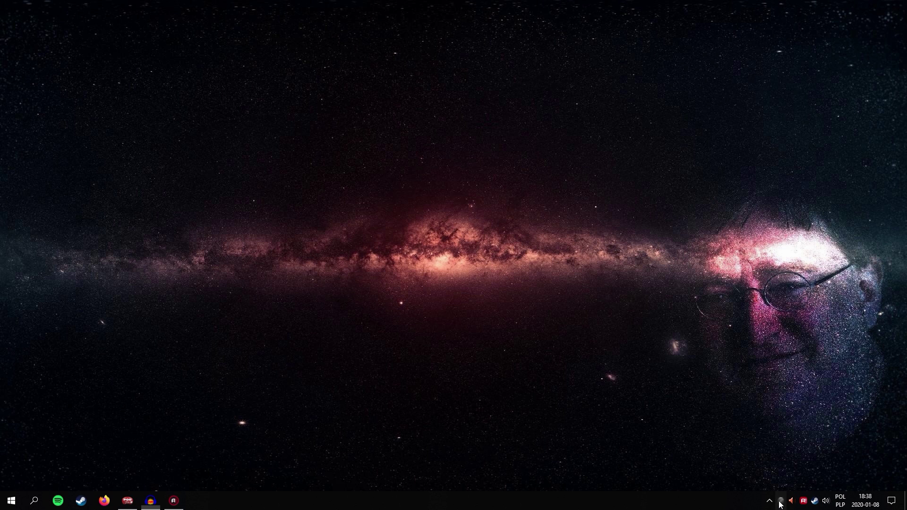
- Open Sonic Studio and leave Virtual Surround, Bass Boost and the equalizer switched off for the headphones in the Music profile
click(684, 500)
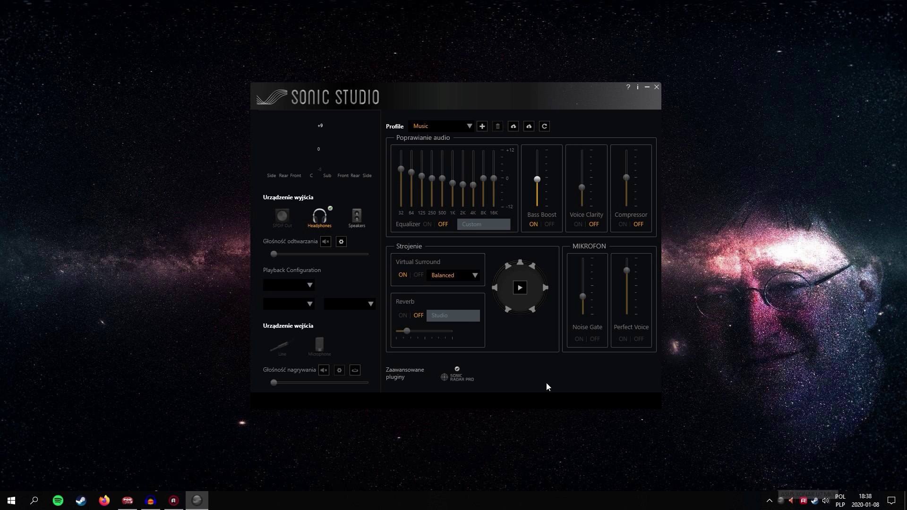
drag(470, 96, 475, 91)
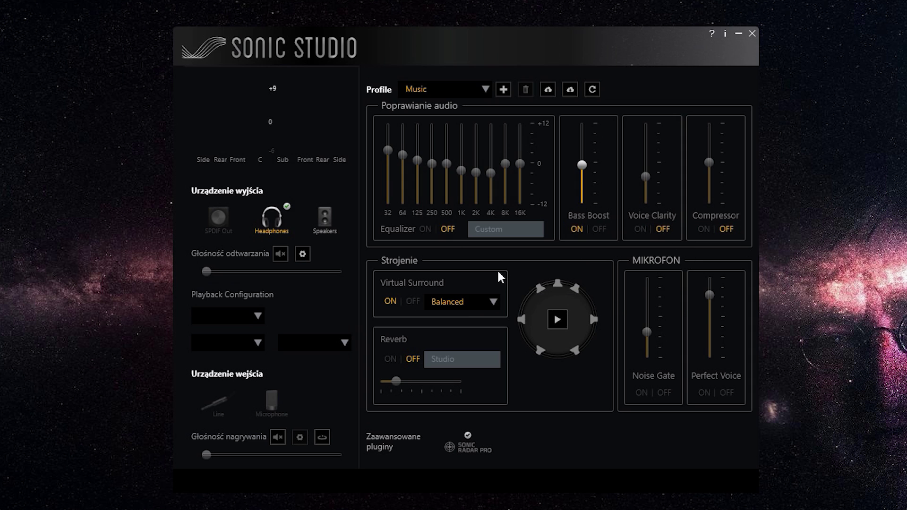
mouse_move(438, 284)
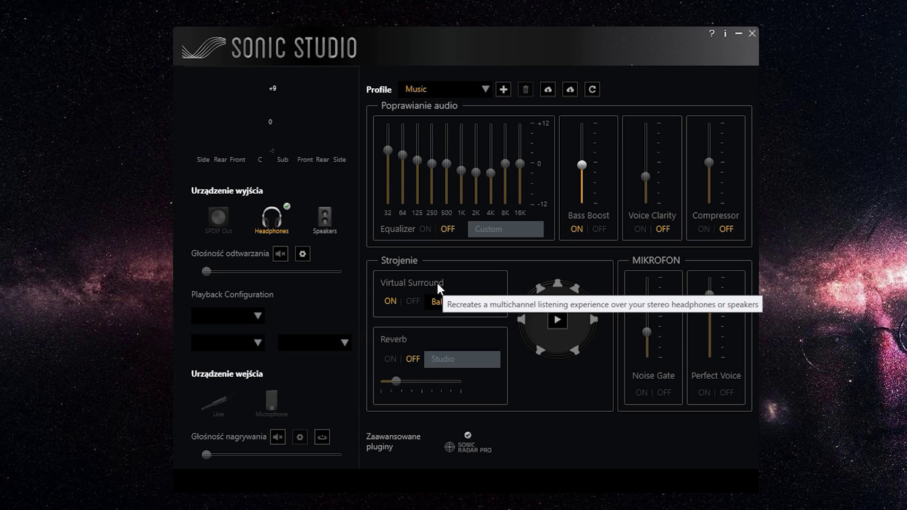
click(412, 301)
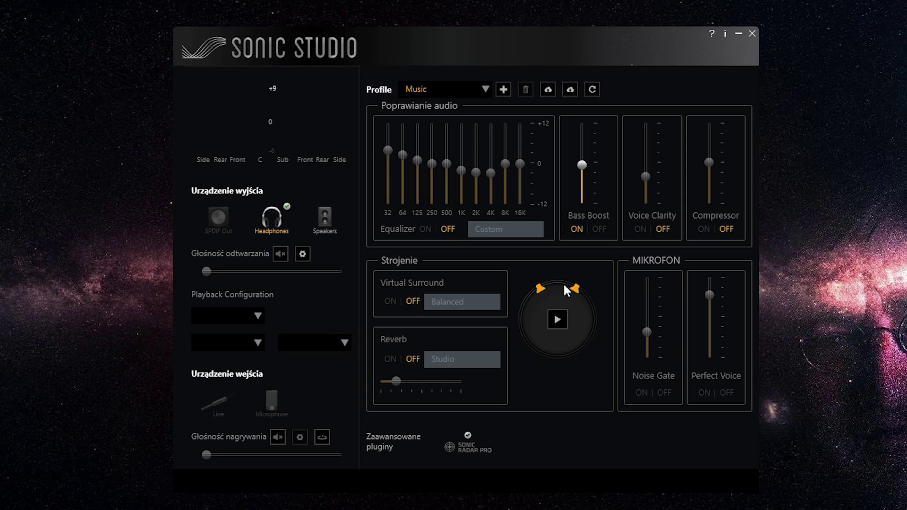
click(598, 229)
click(426, 229)
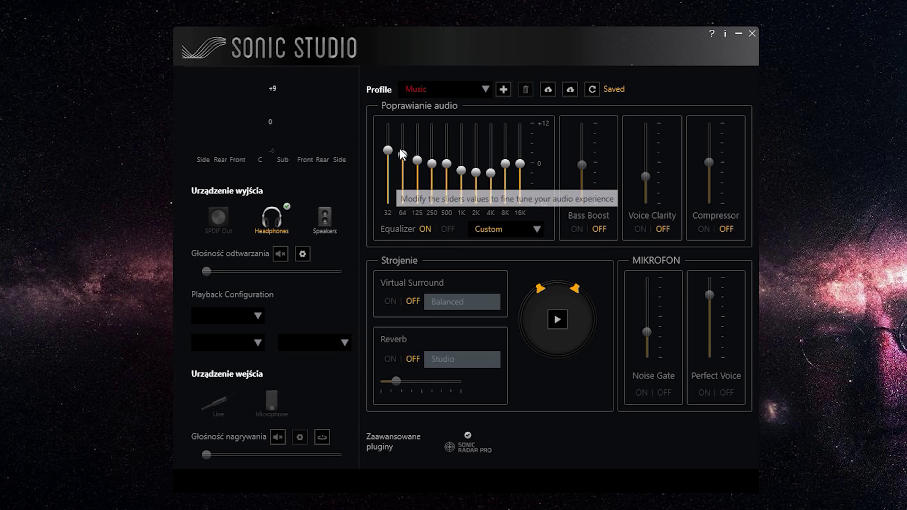
click(446, 231)
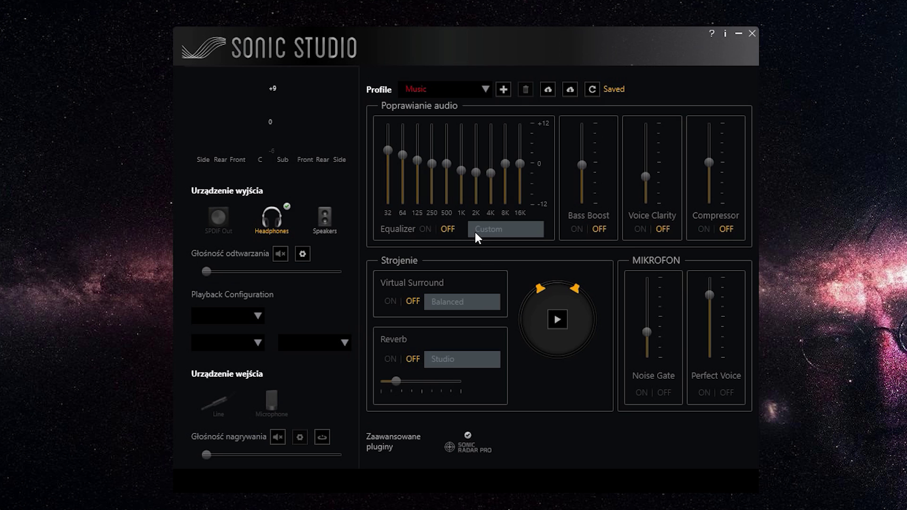